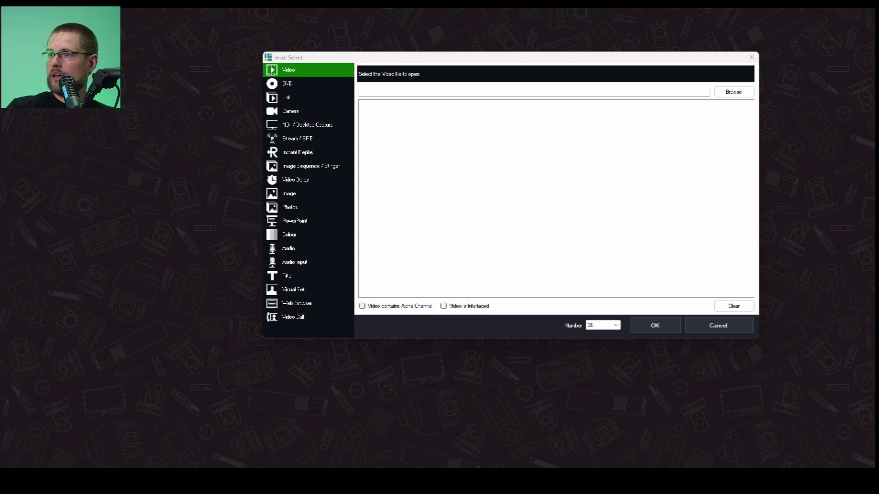
- Move the Input Select dialog toward the centre of the screen
{"action": "left_click_drag", "start_coordinate": [584, 59], "coordinate": [505, 103]}
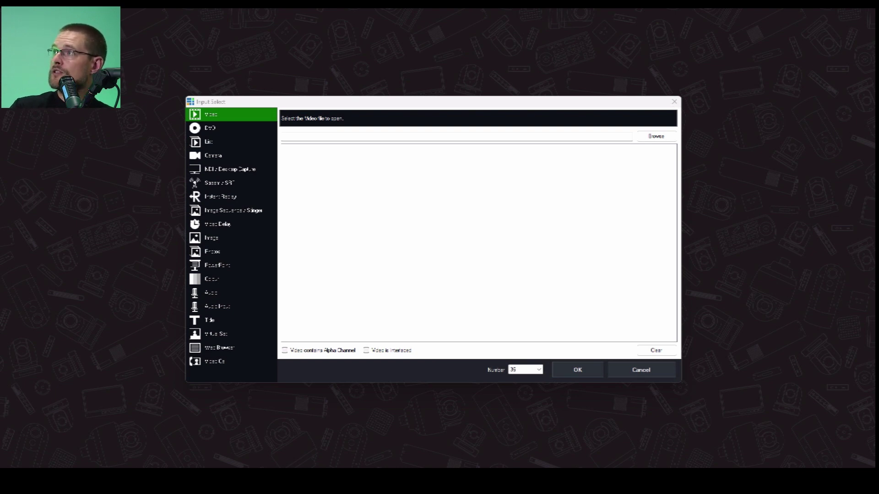
- Choose NDI / Desktop Capture, check Display2 under local capture, then return to the NDI source list
{"action": "left_click", "coordinate": [230, 169]}
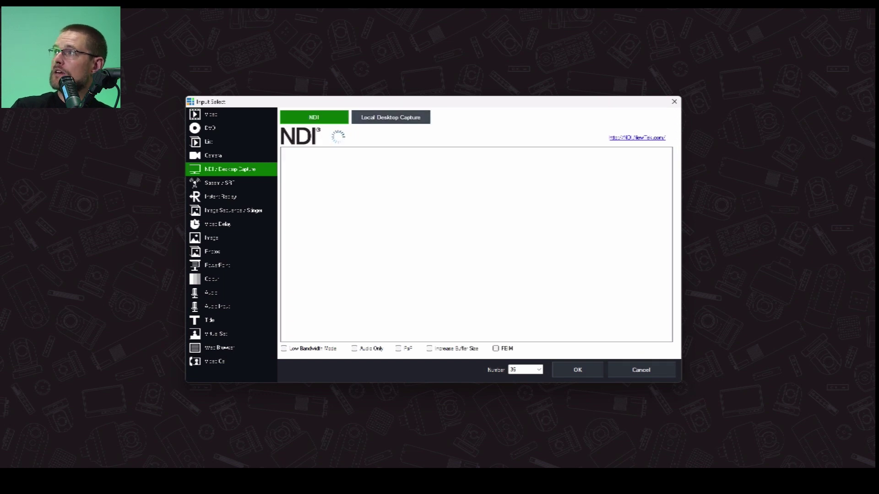
{"action": "left_click", "coordinate": [391, 117]}
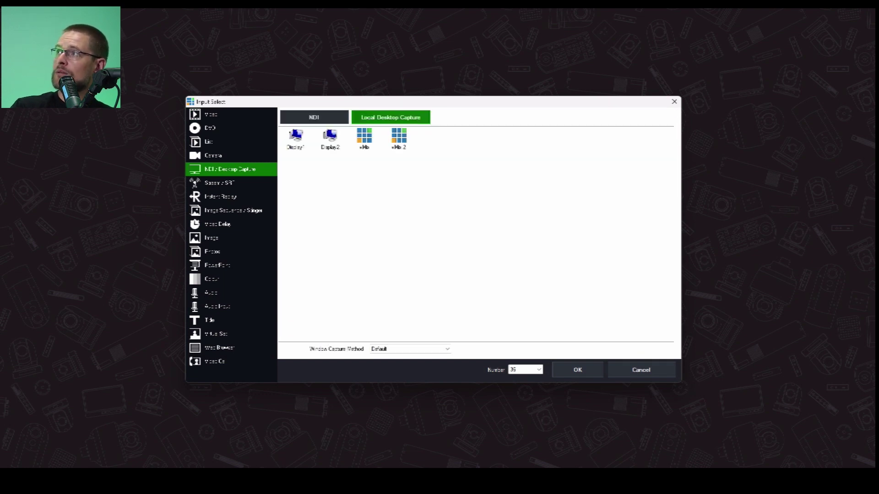
{"action": "left_click", "coordinate": [330, 138]}
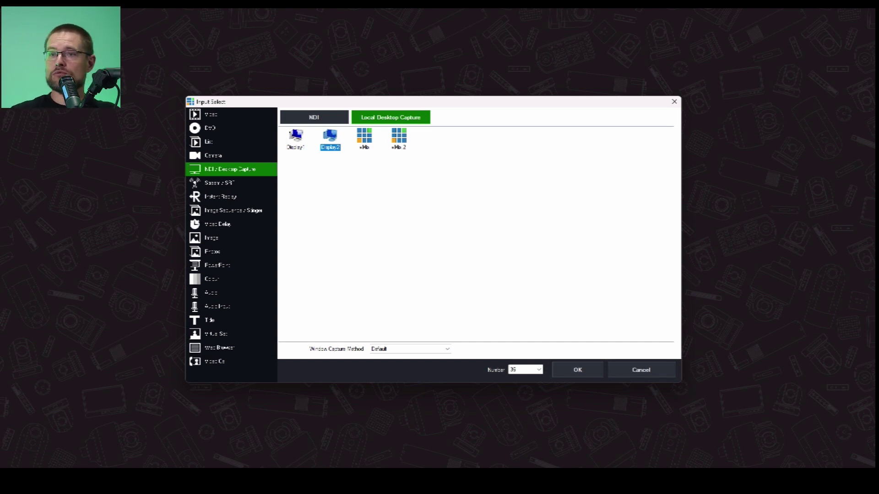
{"action": "left_click", "coordinate": [314, 117]}
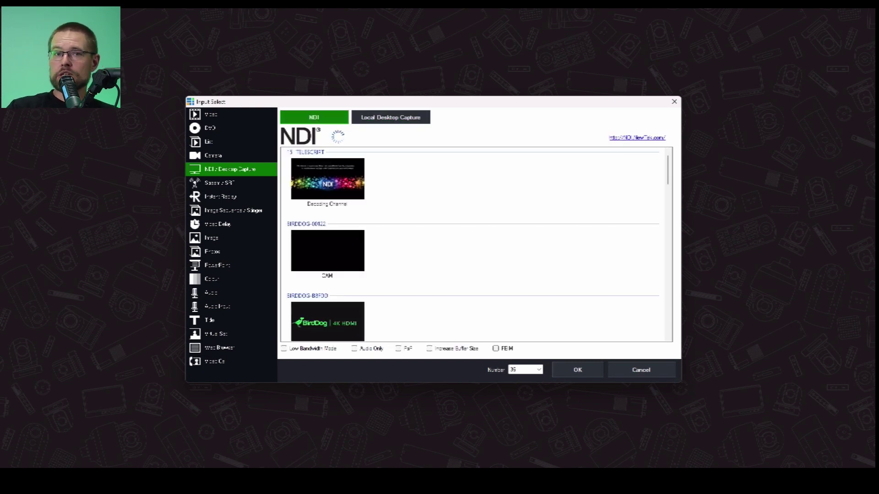
- Scroll the NDI list down to the desktop machine's Intel UHD Graphics, VLC and vMix Output feeds
{"action": "scroll", "coordinate": [476, 244], "scroll_direction": "down", "scroll_amount": 8}
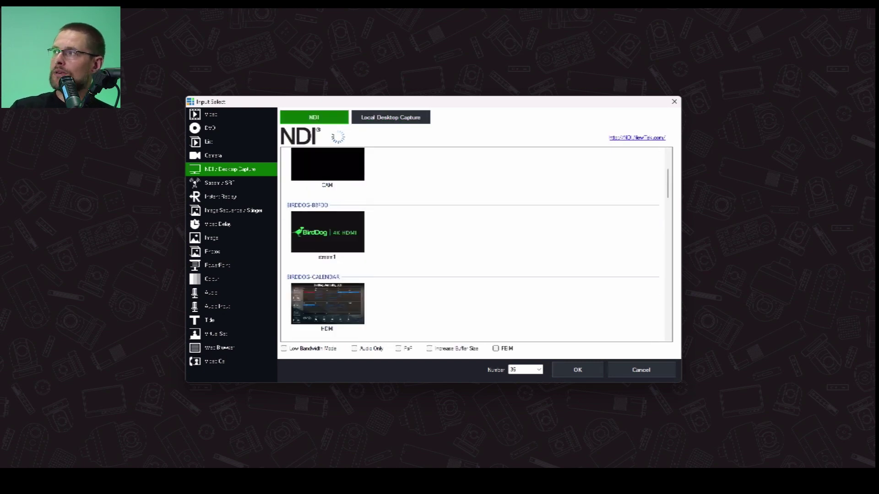
{"action": "scroll", "coordinate": [476, 244], "scroll_direction": "down", "scroll_amount": 2}
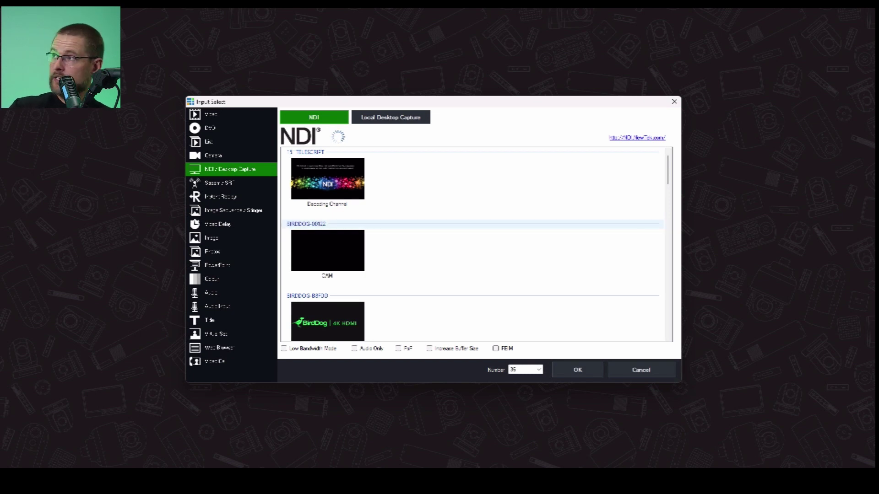
{"action": "scroll", "coordinate": [476, 244], "scroll_direction": "down", "scroll_amount": 10}
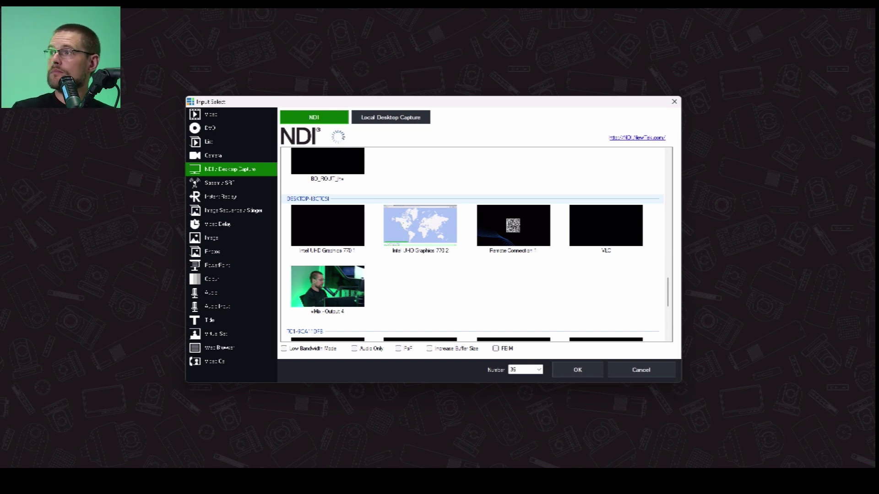
- Open the Startup folder with the Run command shell:startup
{"action": "key", "text": "super"}
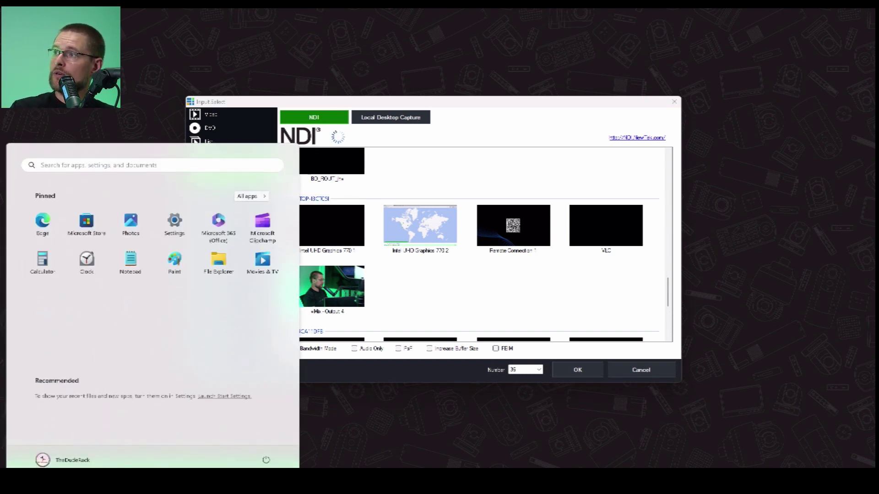
{"action": "type", "text": "run"}
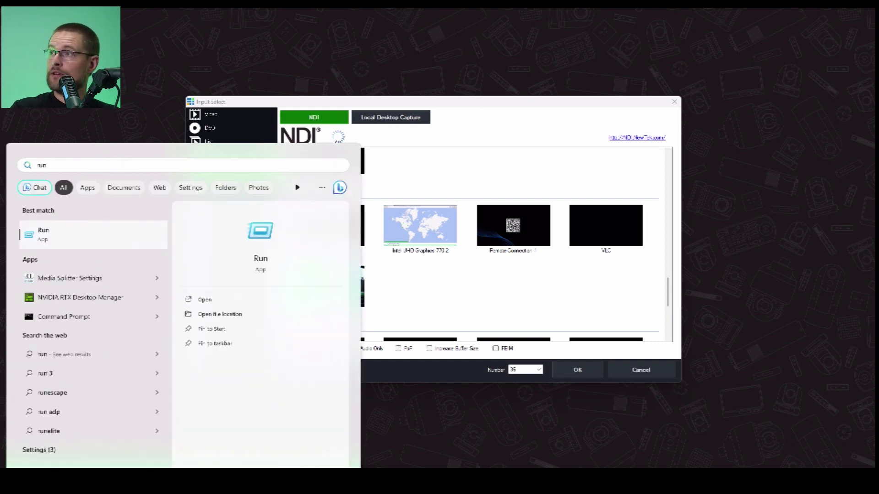
{"action": "key", "text": "Escape"}
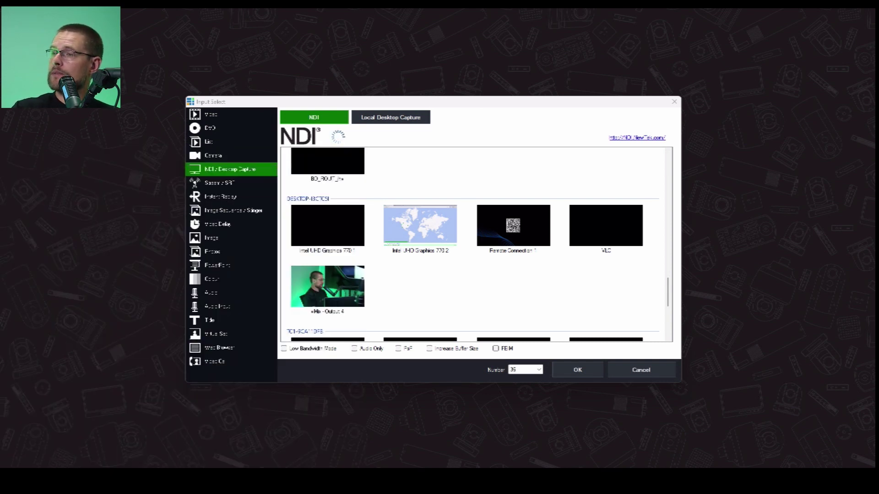
{"action": "key", "text": "super+r"}
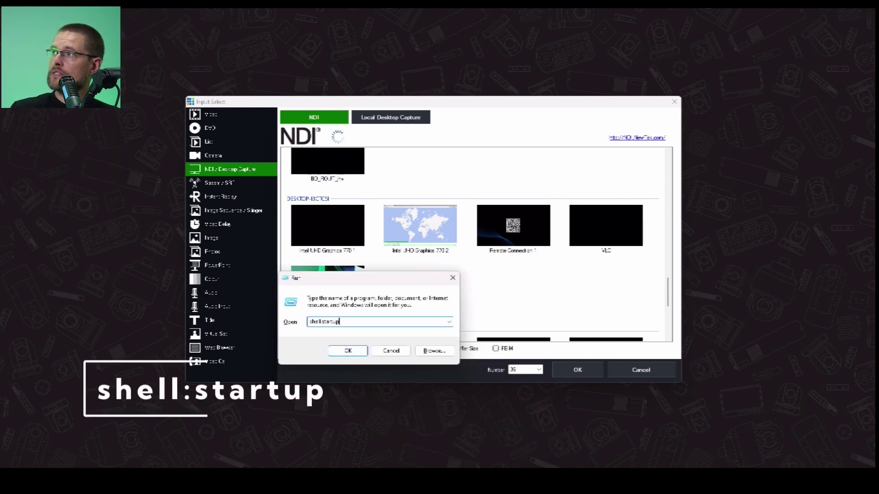
{"action": "key", "text": "Return"}
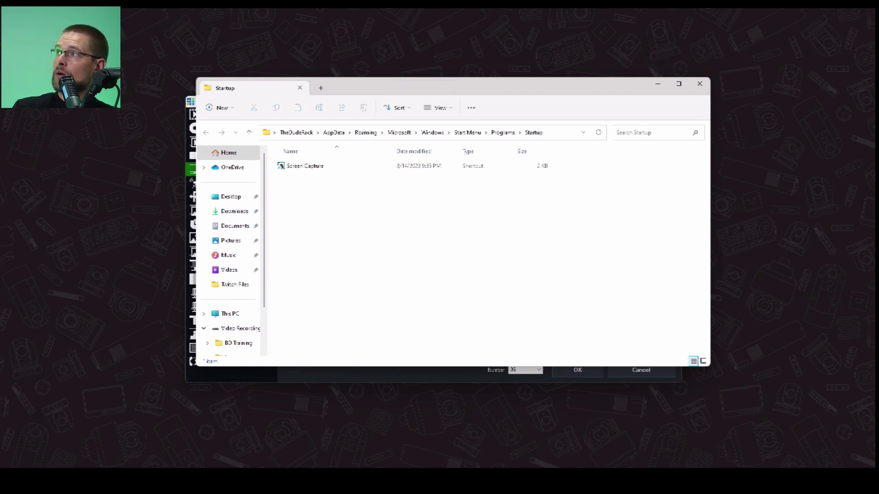
- Select the Screen Capture shortcut, then close the Startup folder window
{"action": "left_click", "coordinate": [305, 165]}
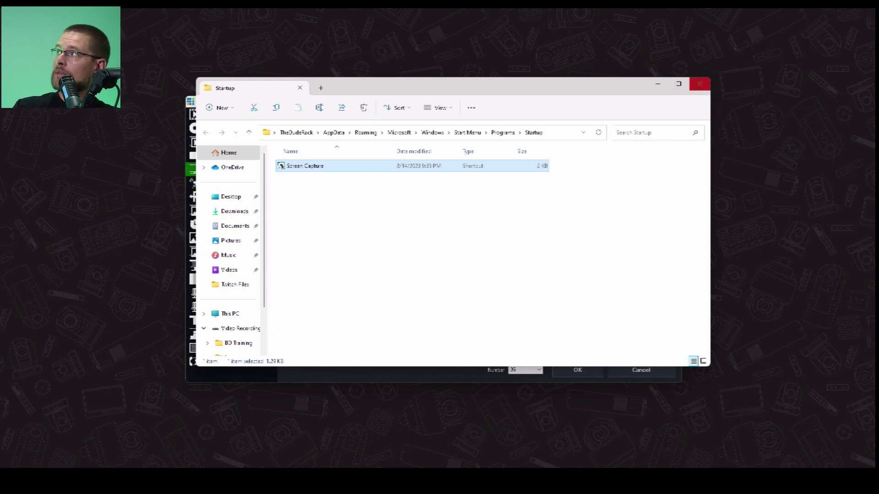
{"action": "left_click", "coordinate": [699, 83]}
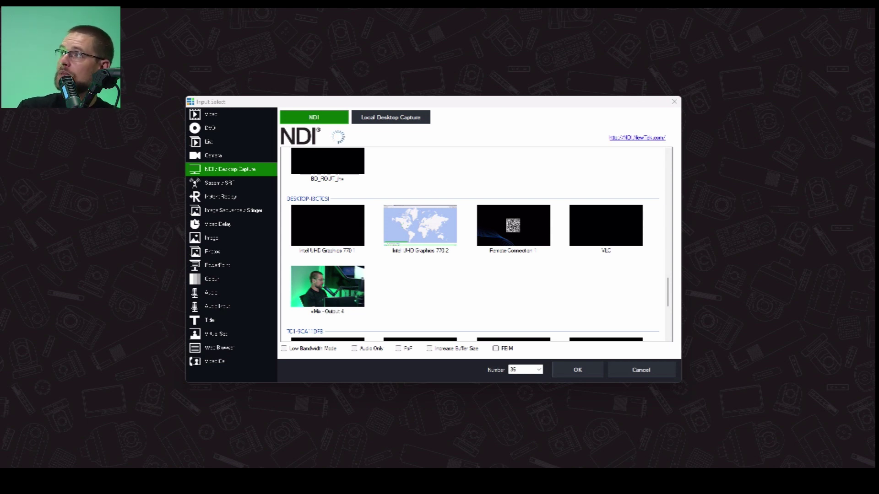
- Select the Intel UHD Graphics 770 2 NDI screen source in the list
{"action": "left_click", "coordinate": [328, 225]}
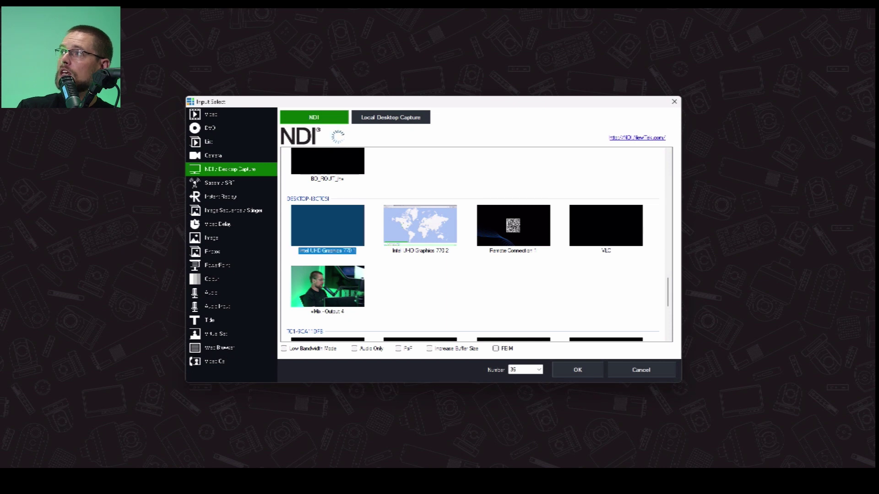
{"action": "left_click", "coordinate": [419, 225]}
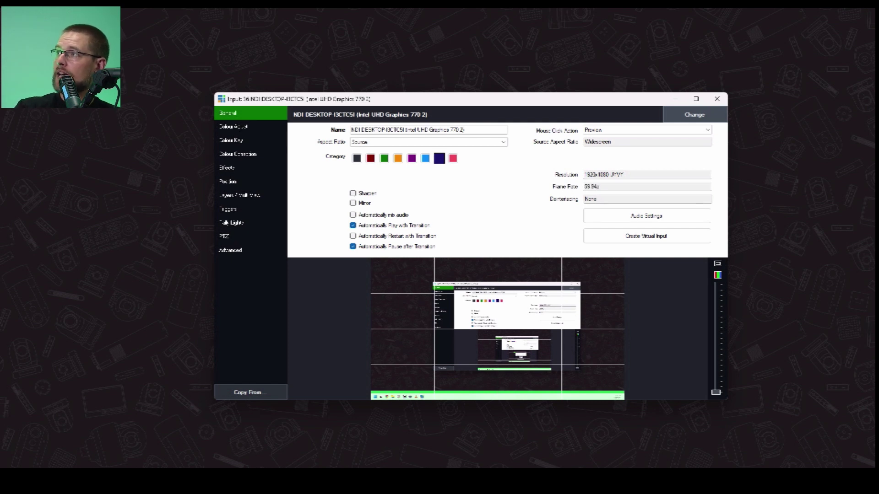
- In Layers / Multi View, apply the full-frame layout with a corner inset
{"action": "left_click", "coordinate": [238, 195]}
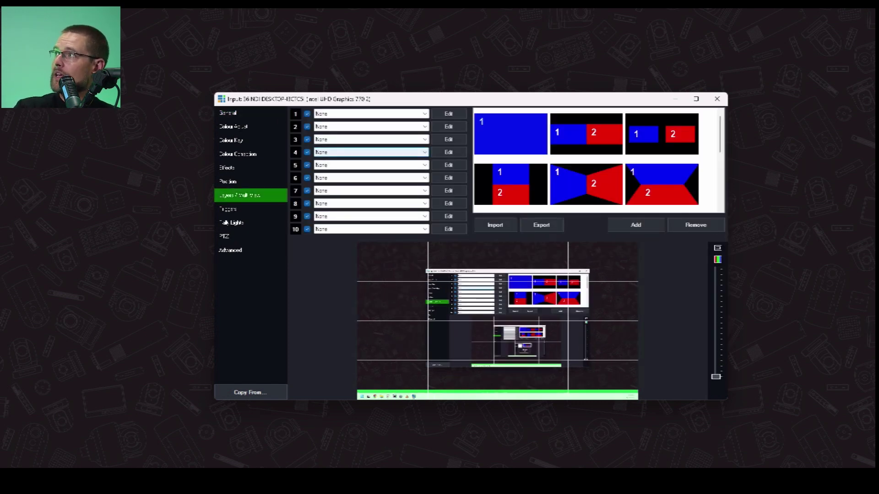
{"action": "scroll", "coordinate": [595, 160], "scroll_direction": "down", "scroll_amount": 3}
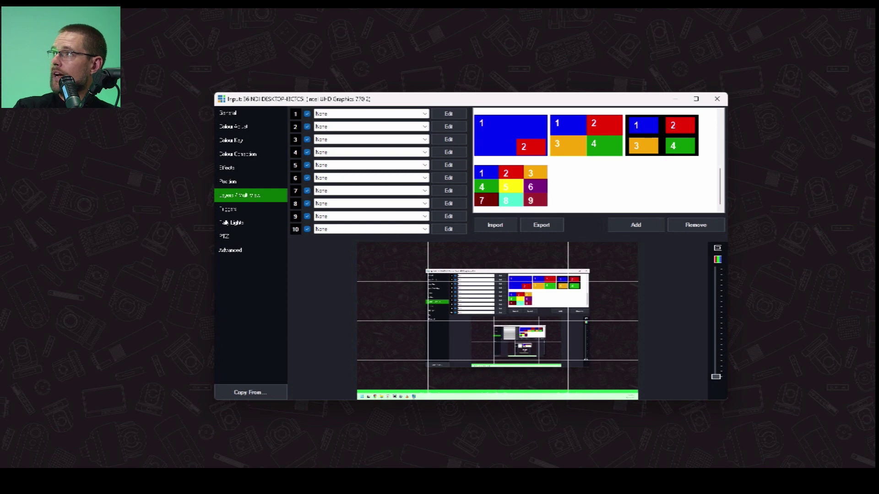
{"action": "left_click", "coordinate": [511, 135]}
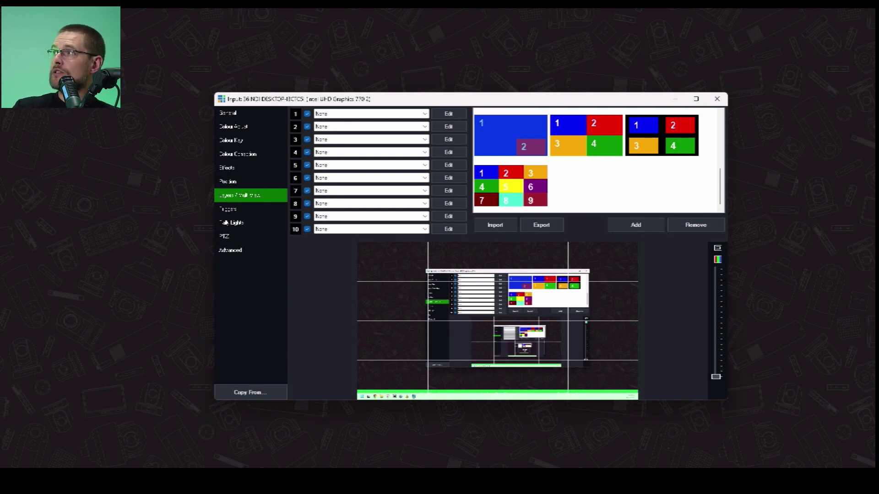
- Assign 26 NDI BIRDDOG-STUDIO-P200 (CAM) to layer 2 and show the Position settings
{"action": "left_click", "coordinate": [369, 126]}
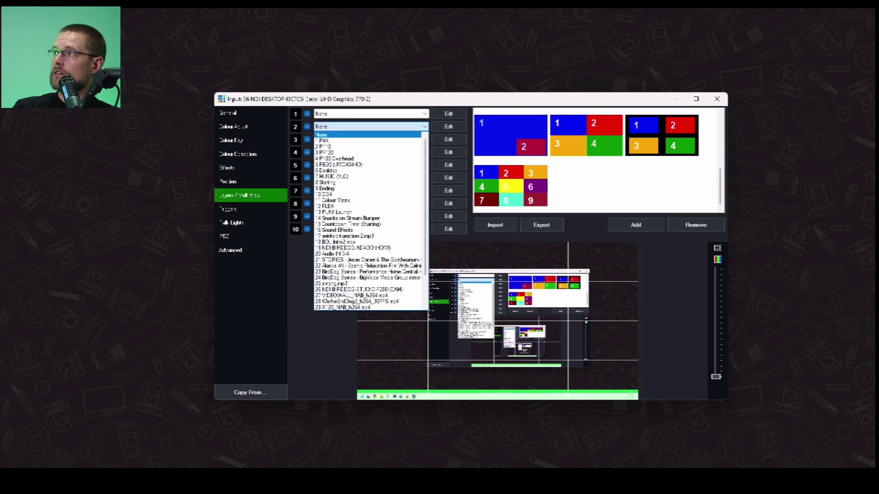
{"action": "scroll", "coordinate": [366, 230], "scroll_direction": "down", "scroll_amount": 2}
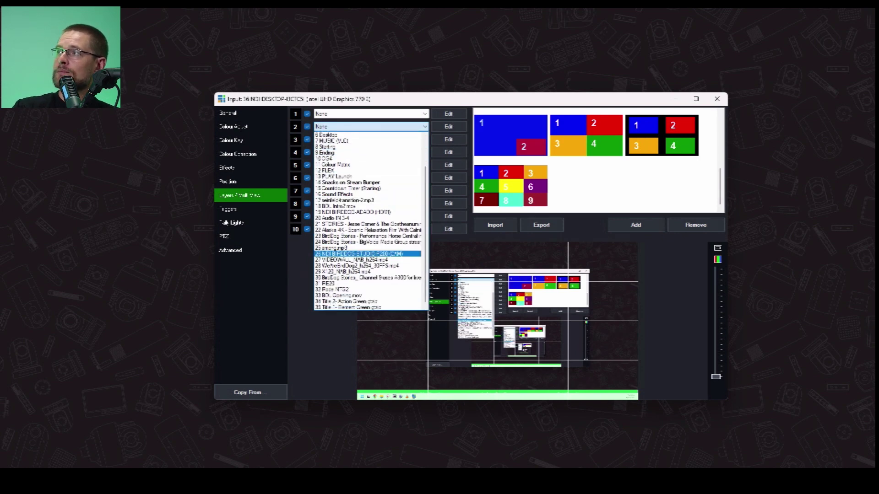
{"action": "left_click", "coordinate": [366, 254]}
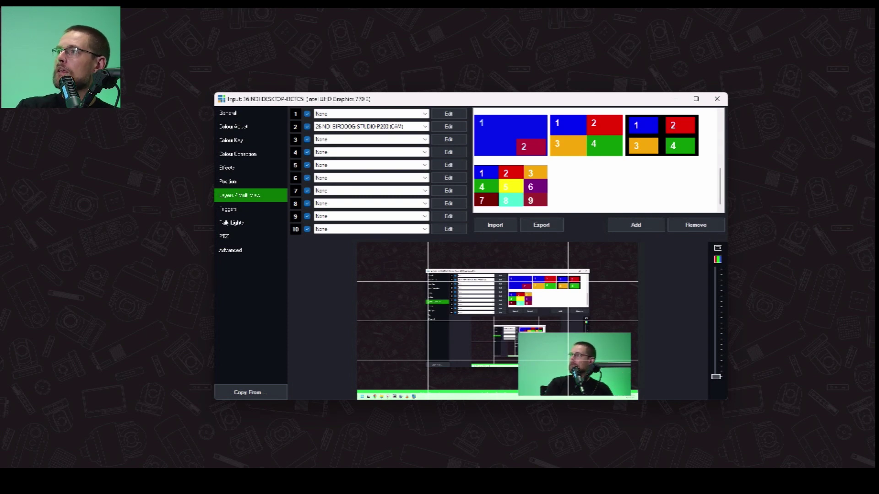
{"action": "left_click", "coordinate": [228, 181]}
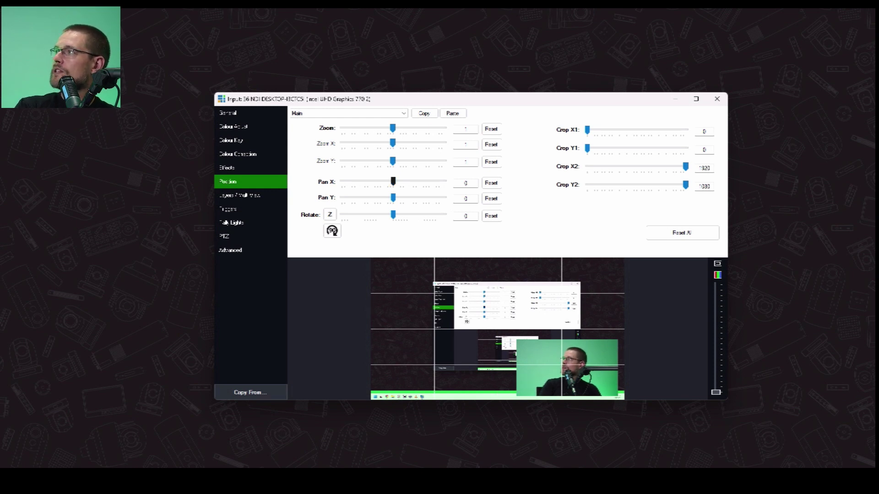
- Reset the desktop image's Pan X to 0, then switch position editing to the BirdDog camera layer 2
{"action": "left_click_drag", "start_coordinate": [393, 181], "coordinate": [393, 181]}
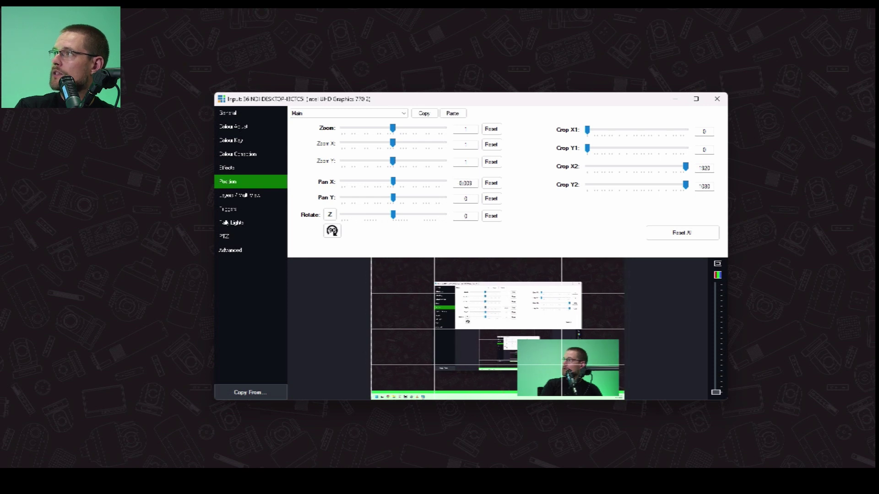
{"action": "left_click", "coordinate": [491, 182]}
{"action": "left_click", "coordinate": [394, 113]}
{"action": "key", "text": "Return"}
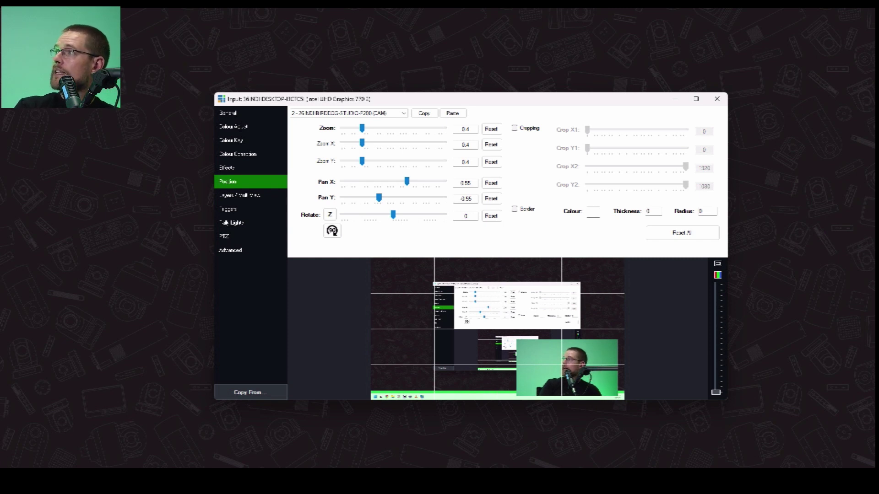
- Shrink the camera layer to zoom 0.2175 and move it right to Pan X about 0.79
{"action": "left_click_drag", "start_coordinate": [407, 181], "coordinate": [378, 197]}
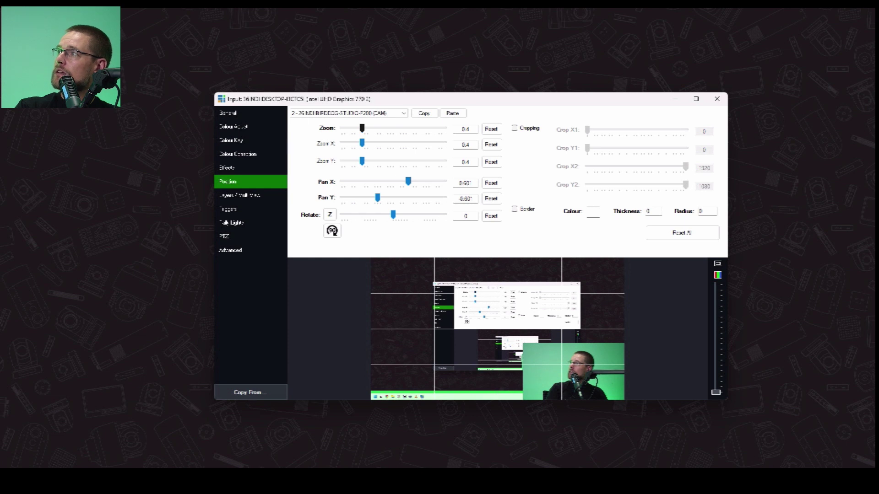
{"action": "left_click_drag", "start_coordinate": [362, 128], "coordinate": [352, 128]}
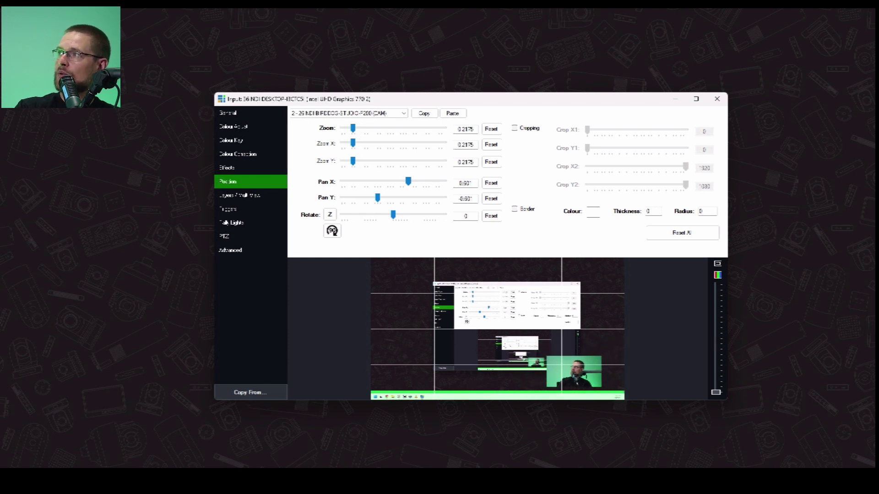
{"action": "left_click_drag", "start_coordinate": [408, 182], "coordinate": [412, 182]}
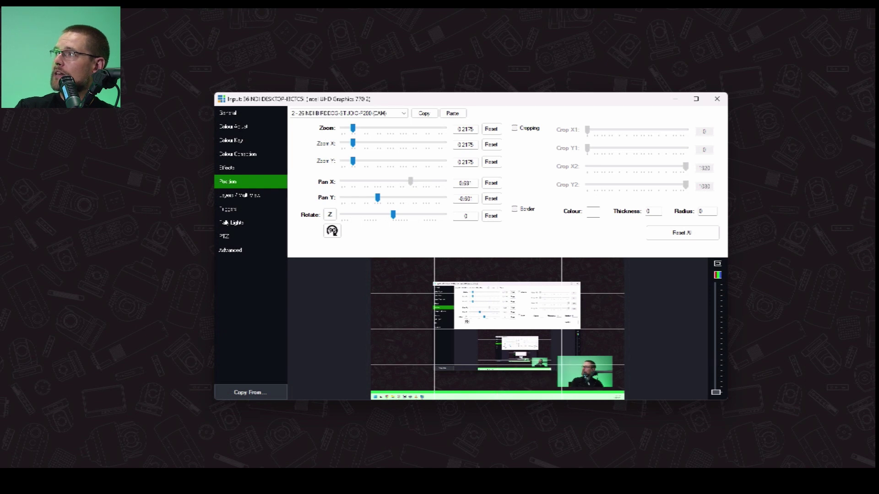
{"action": "mouse_move", "coordinate": [412, 182]}
{"action": "left_mouse_down"}
{"action": "mouse_move", "coordinate": [371, 197]}
{"action": "mouse_move", "coordinate": [413, 182]}
{"action": "left_mouse_up"}
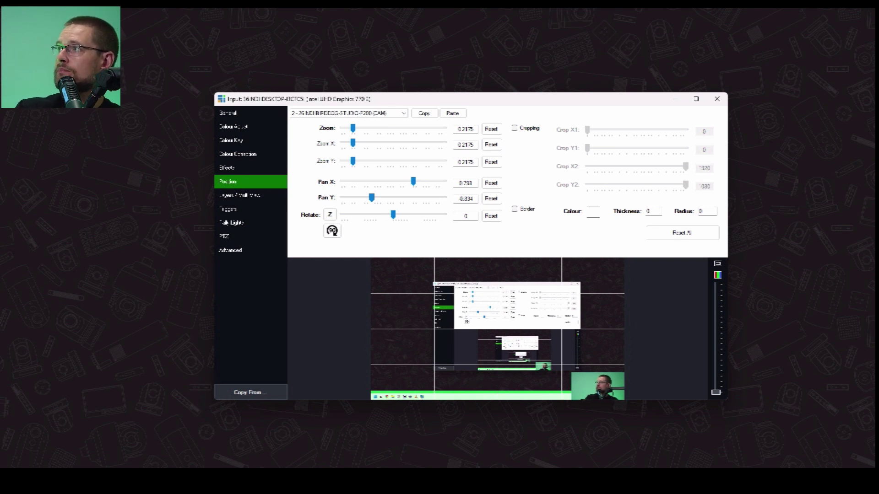
- Enable cropping on the camera layer and drag Crop X1 to 411 to trim its left side
{"action": "mouse_move", "coordinate": [413, 182]}
{"action": "left_mouse_down"}
{"action": "mouse_move", "coordinate": [371, 181]}
{"action": "mouse_move", "coordinate": [414, 181]}
{"action": "left_mouse_up"}
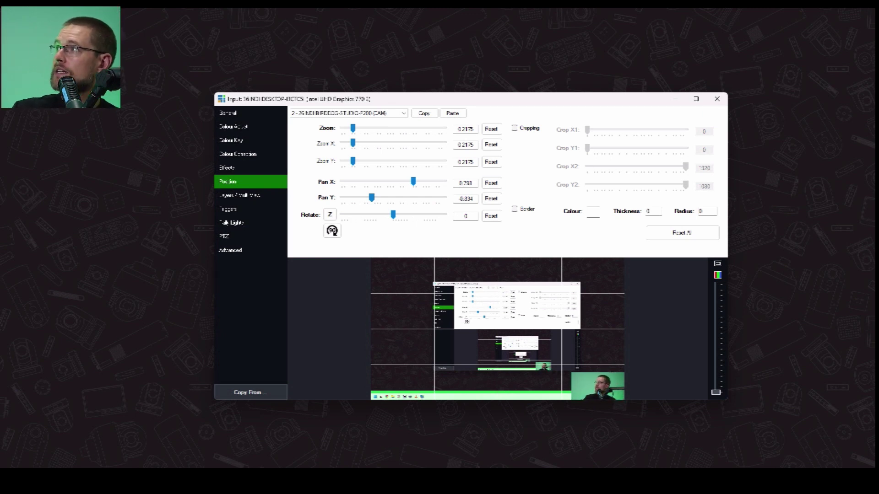
{"action": "left_click", "coordinate": [514, 128]}
{"action": "left_click_drag", "start_coordinate": [587, 130], "coordinate": [609, 130]}
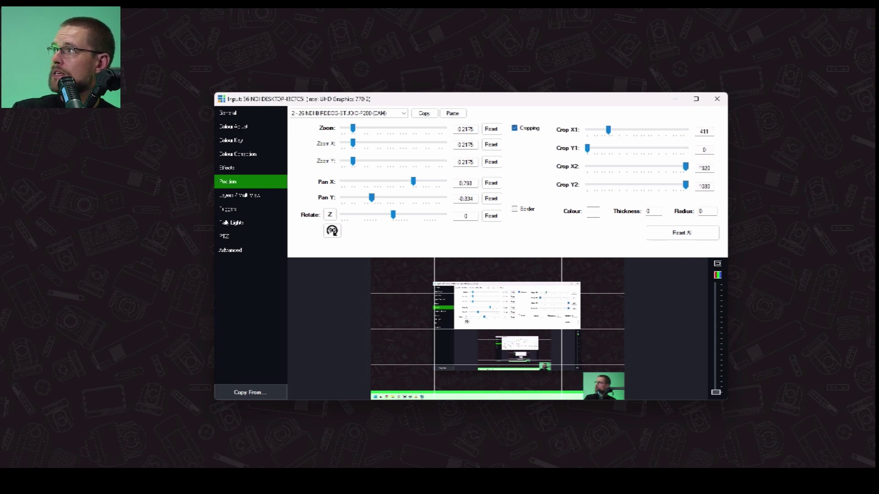
- Trim the camera layer to Crop X2 1741 and Crop Y2 1035, and slide it to Pan X 0.852
{"action": "left_click_drag", "start_coordinate": [685, 185], "coordinate": [676, 166]}
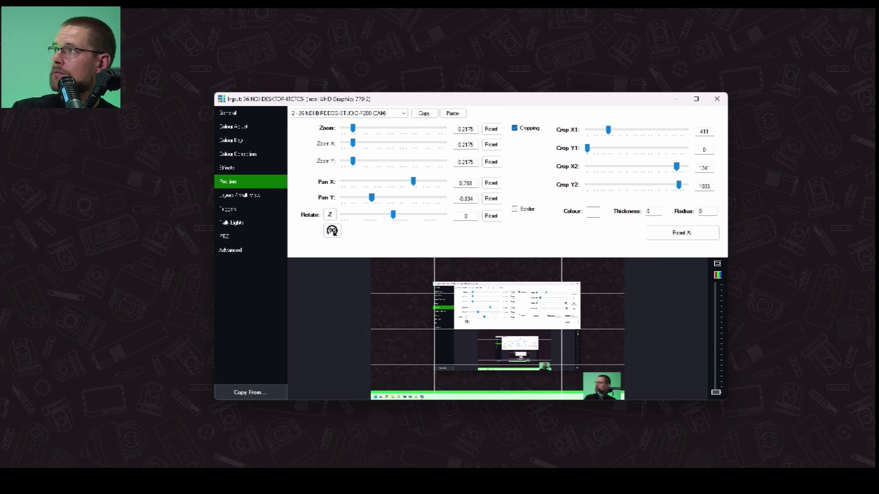
{"action": "left_click_drag", "start_coordinate": [413, 182], "coordinate": [414, 181]}
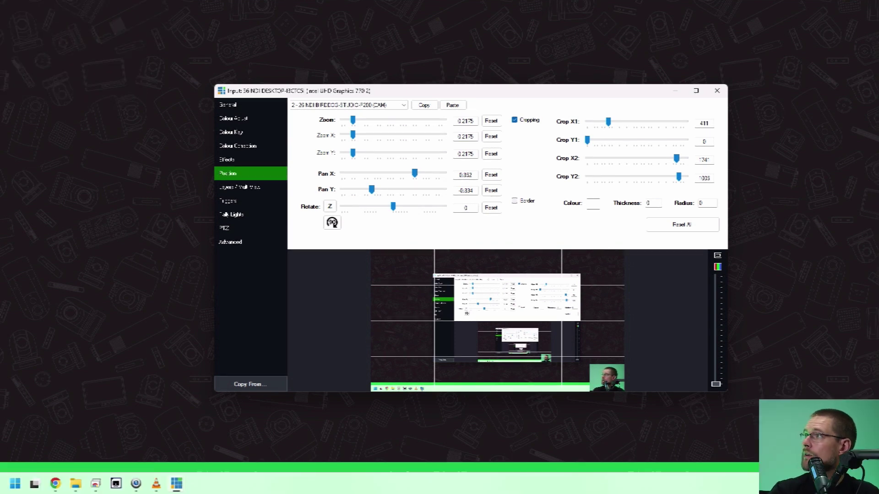
- Switch position editing to the Main desktop image and try a taller crop, returning Crop Y2 to the full 1080
{"action": "left_click", "coordinate": [348, 105]}
{"action": "left_click", "coordinate": [320, 113]}
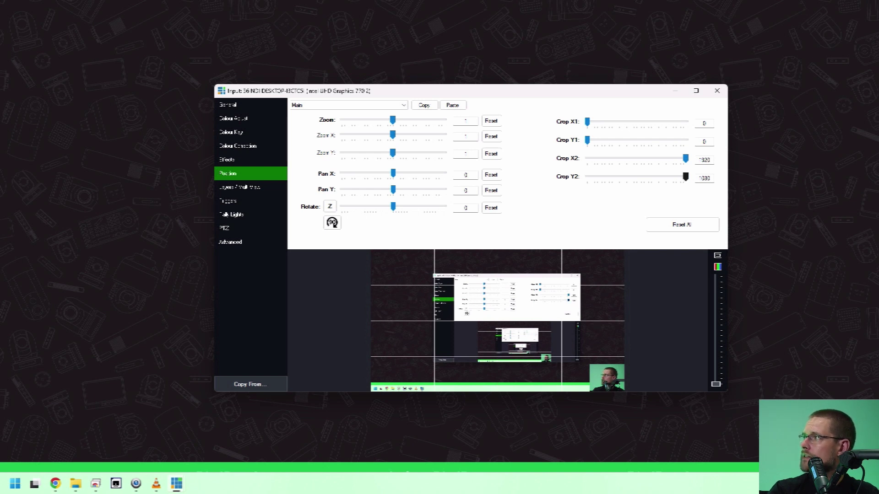
{"action": "left_click_drag", "start_coordinate": [685, 177], "coordinate": [679, 176]}
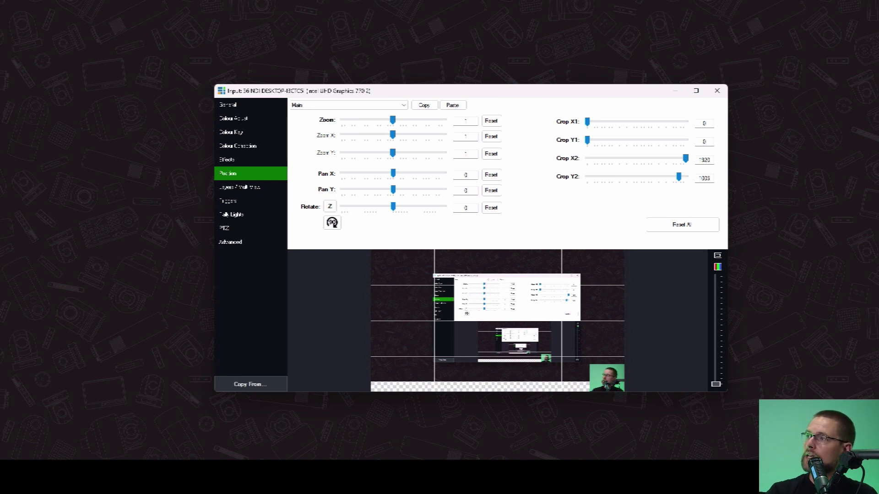
{"action": "key", "text": "super"}
{"action": "key", "text": "super"}
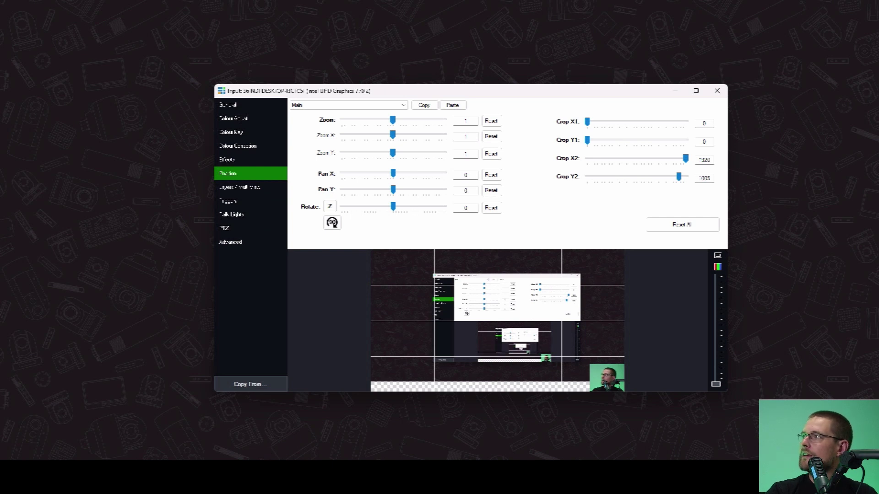
{"action": "left_click_drag", "start_coordinate": [679, 176], "coordinate": [685, 177]}
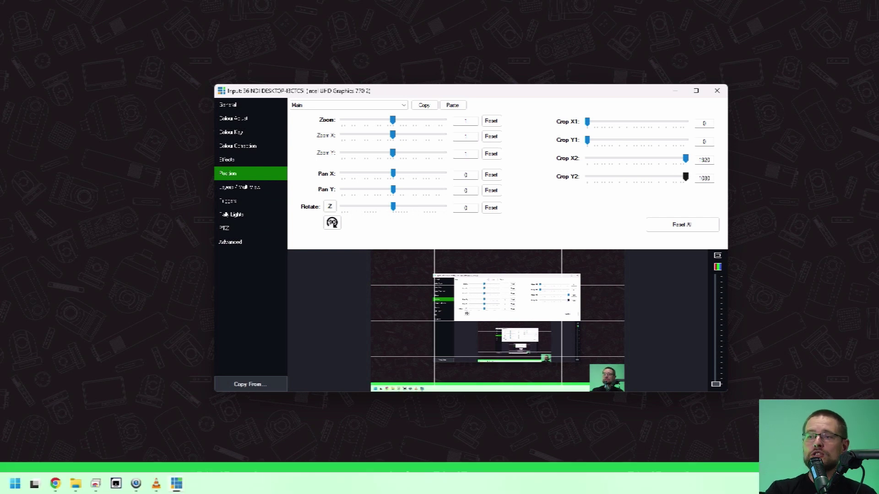
- Keep Main selected and bring back the Layers / Multi View list showing the BirdDog camera as layer 2
{"action": "left_click", "coordinate": [347, 105]}
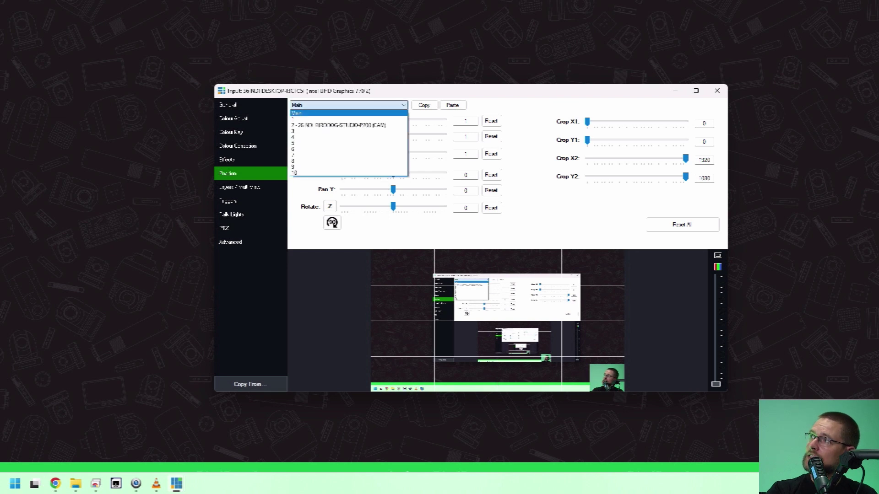
{"action": "key", "text": "Escape"}
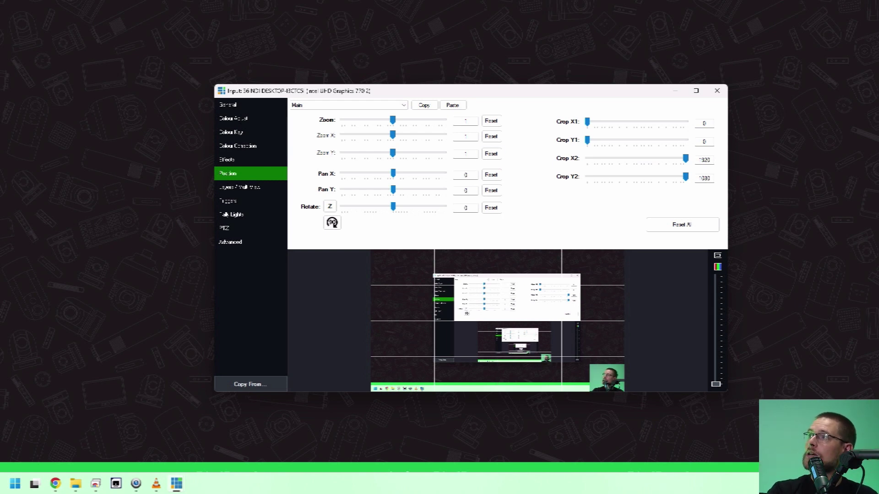
{"action": "left_click", "coordinate": [239, 187]}
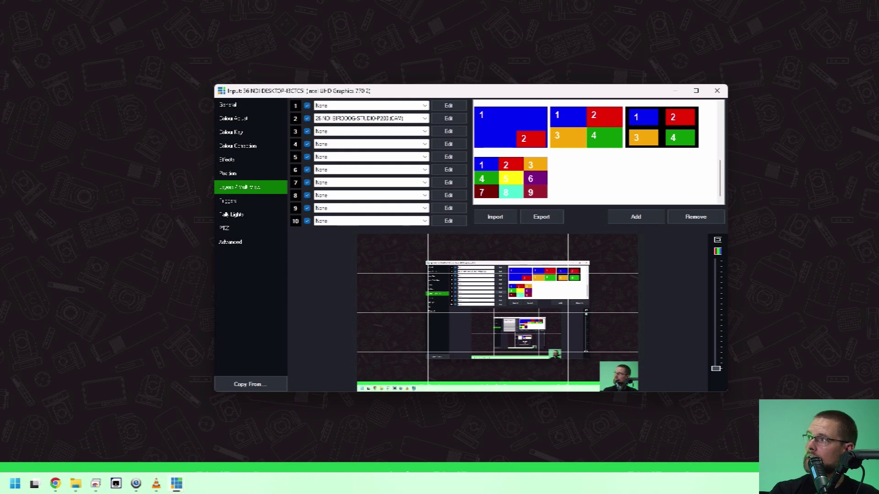
- Close input 56's settings window
{"action": "left_click", "coordinate": [717, 91]}
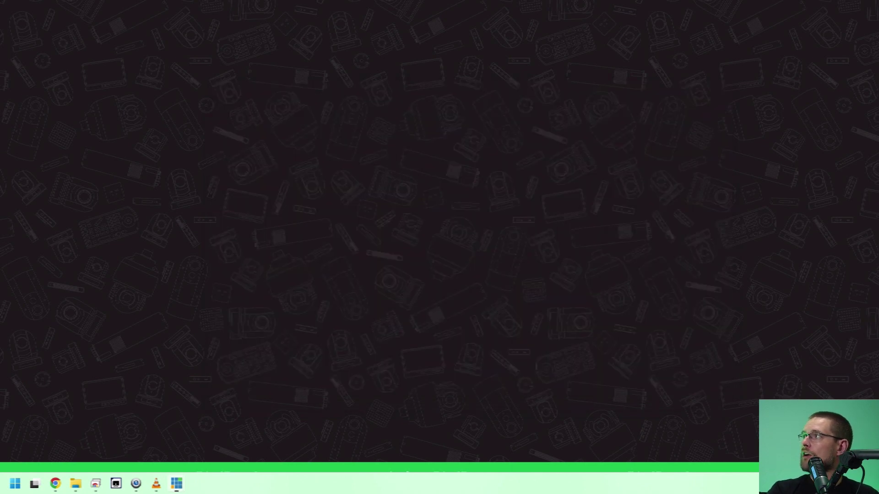